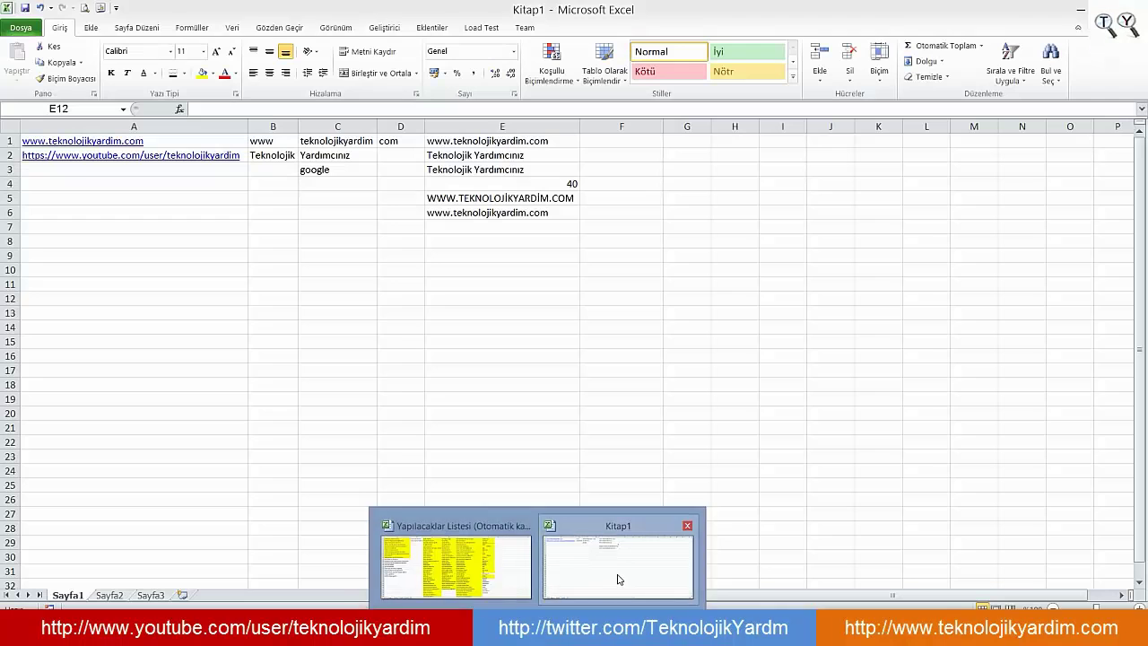
Bring the Kitap1 workbook window to the front and select cell E8.
click(603, 578)
click(491, 239)
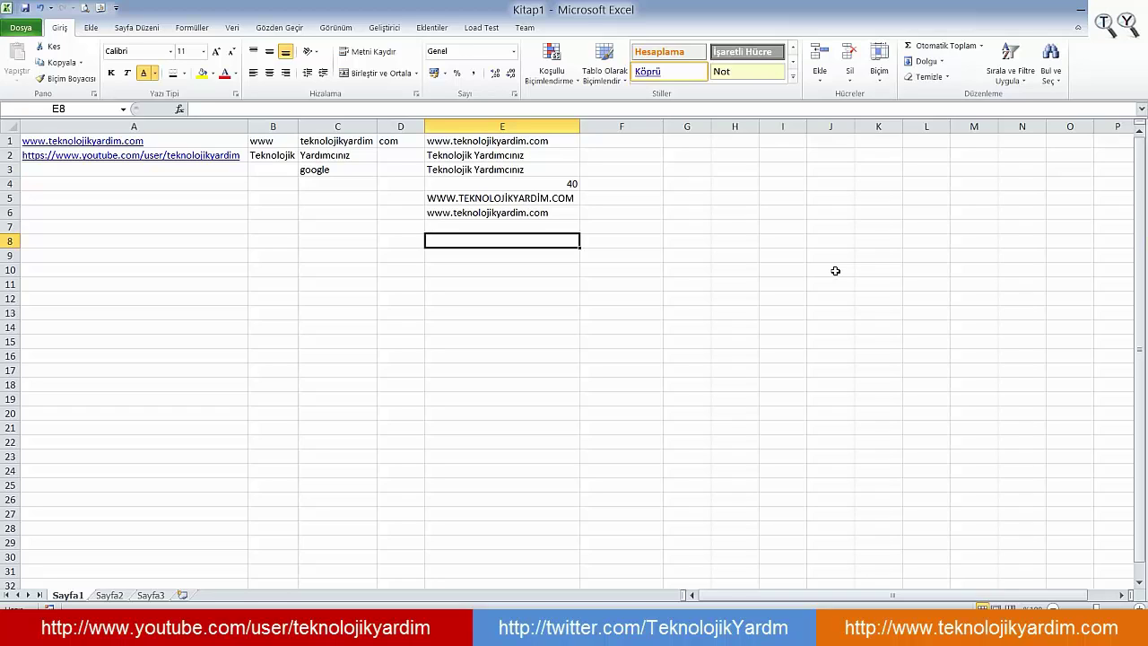
text(=)
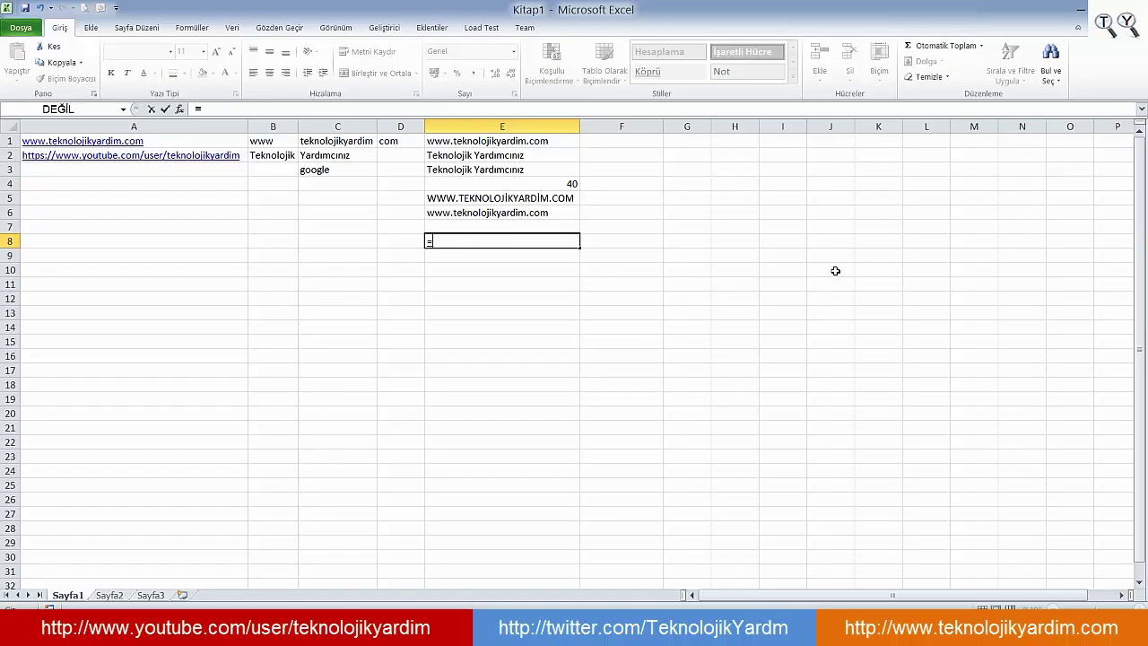
text(sağd)
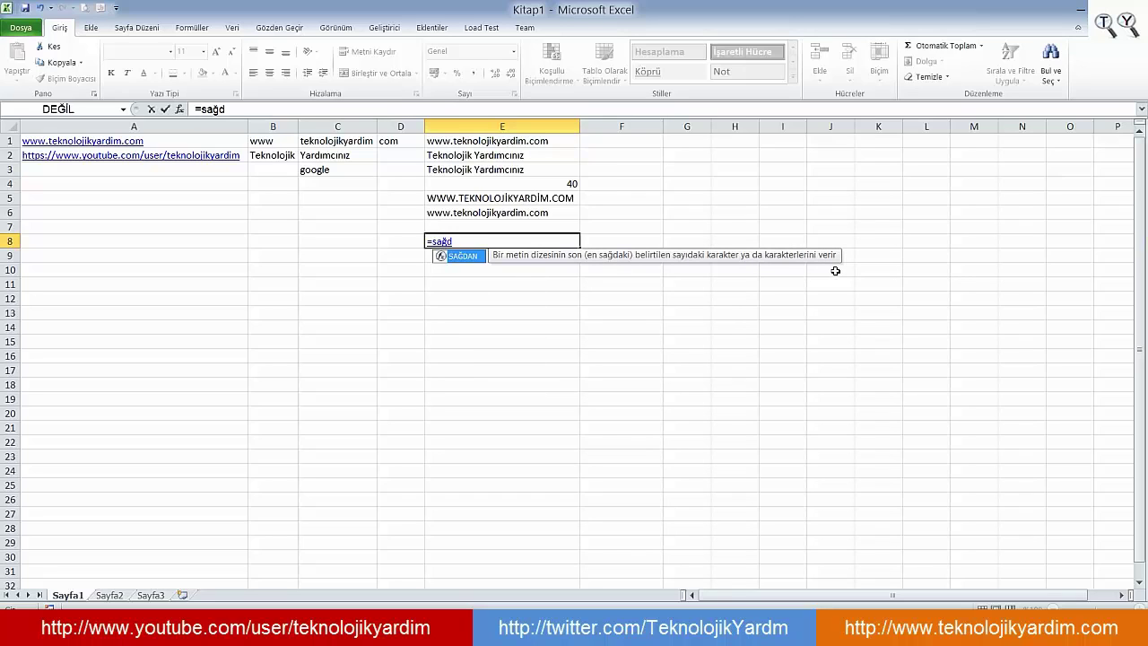
key(BackSpace)
key(BackSpace)
key(BackSpace)
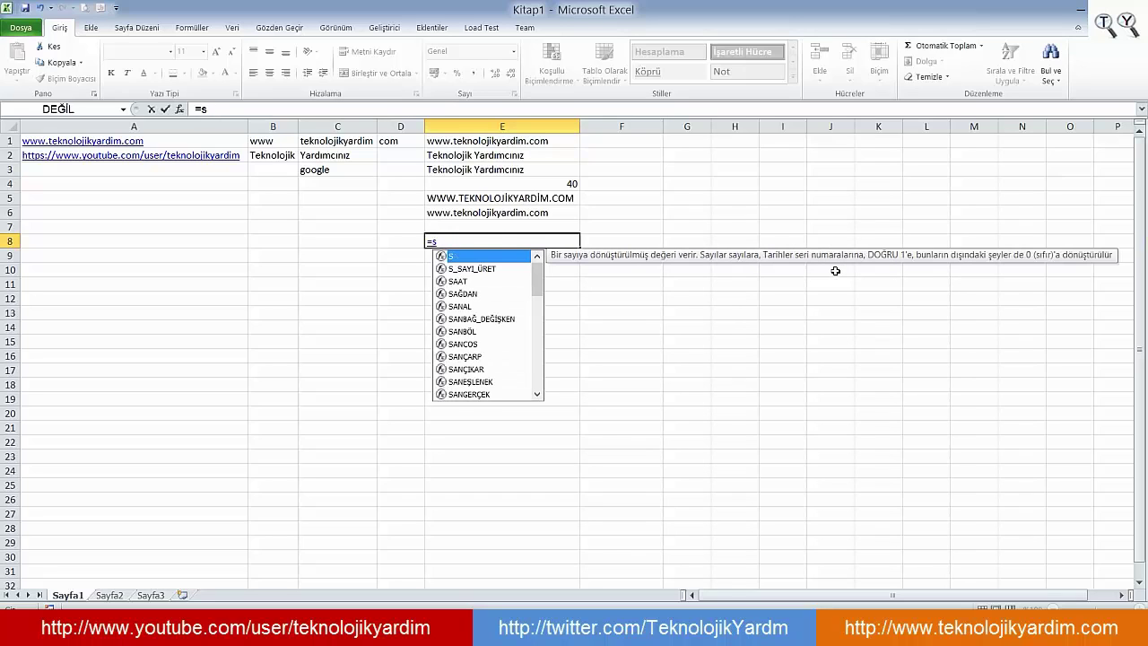
text(oldan)
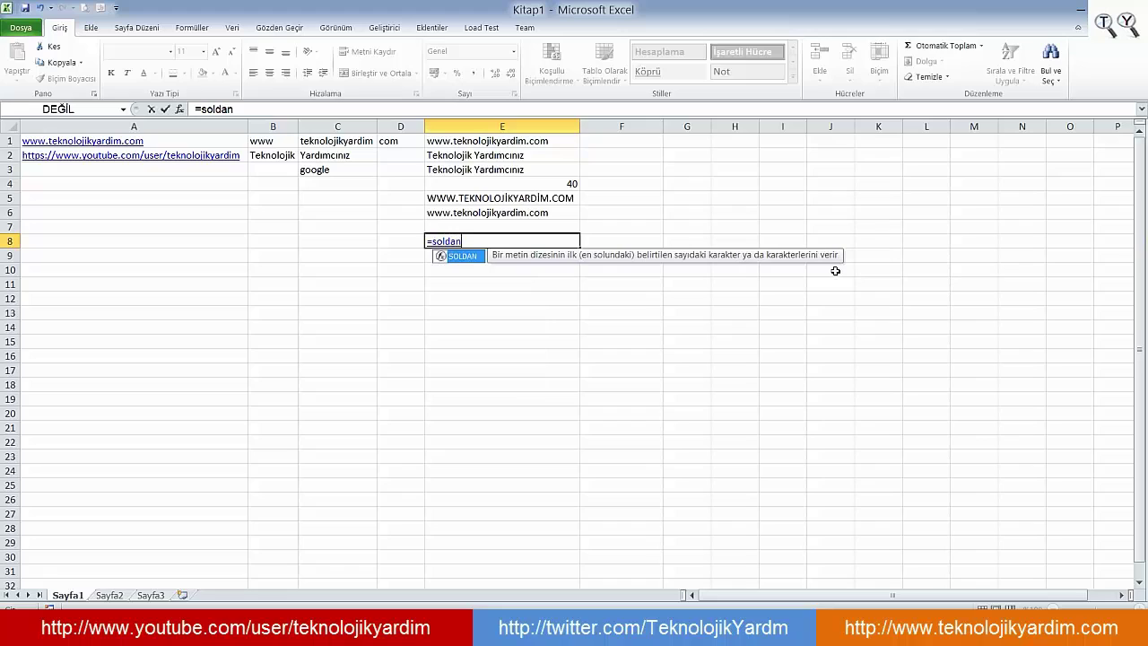
text(()
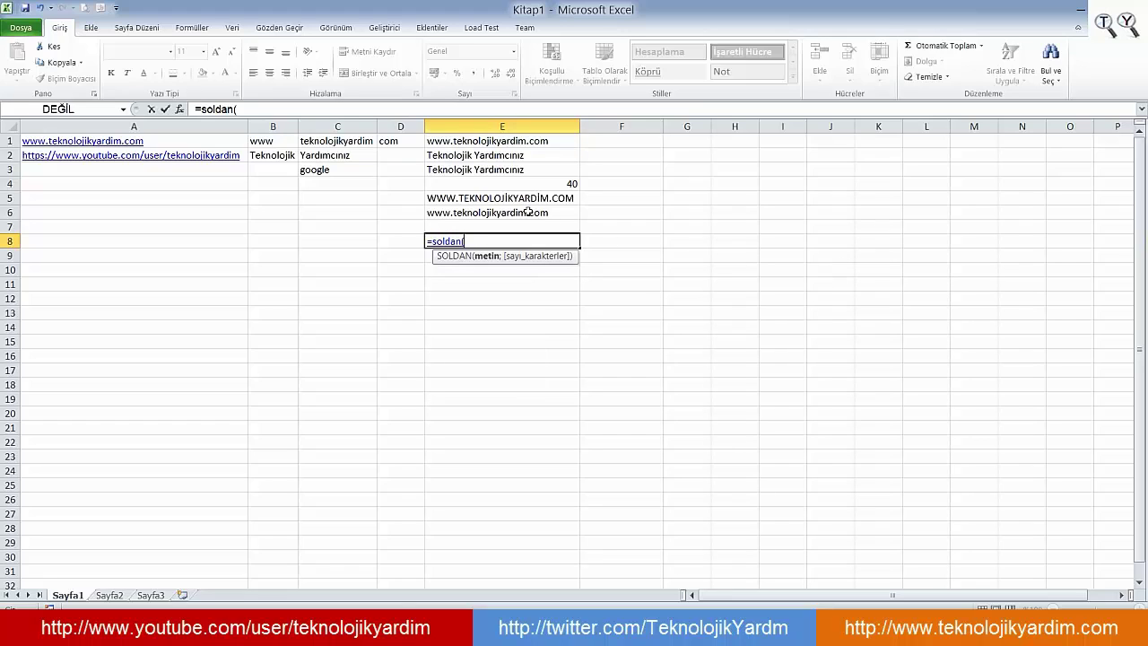
click(549, 212)
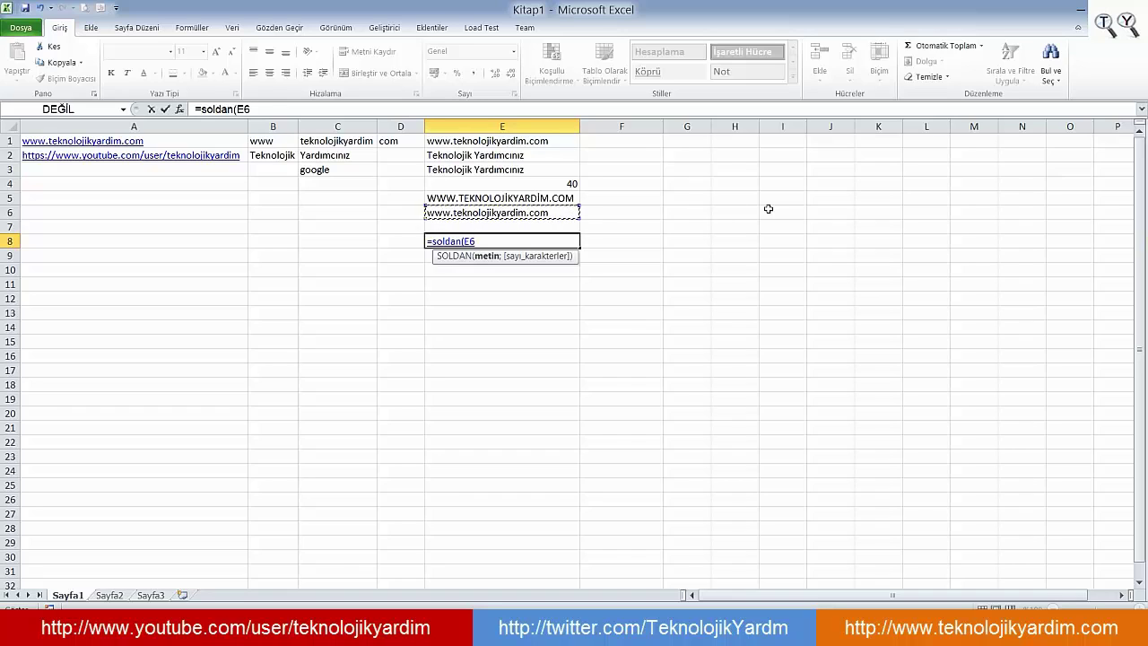
text(;)
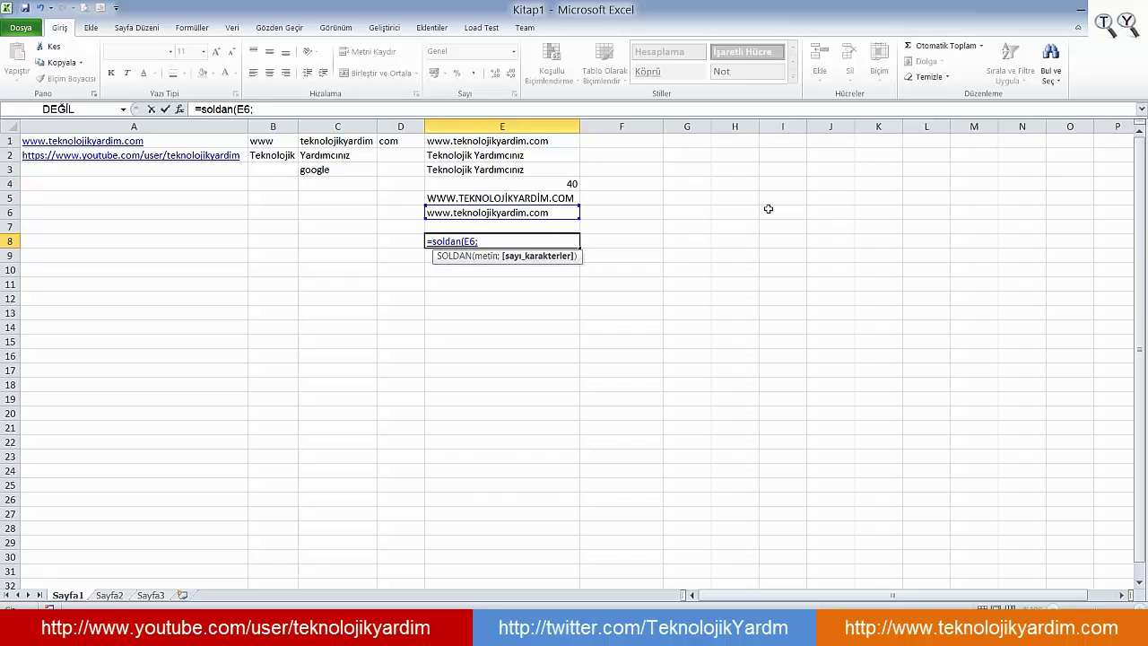
text(10)
text())
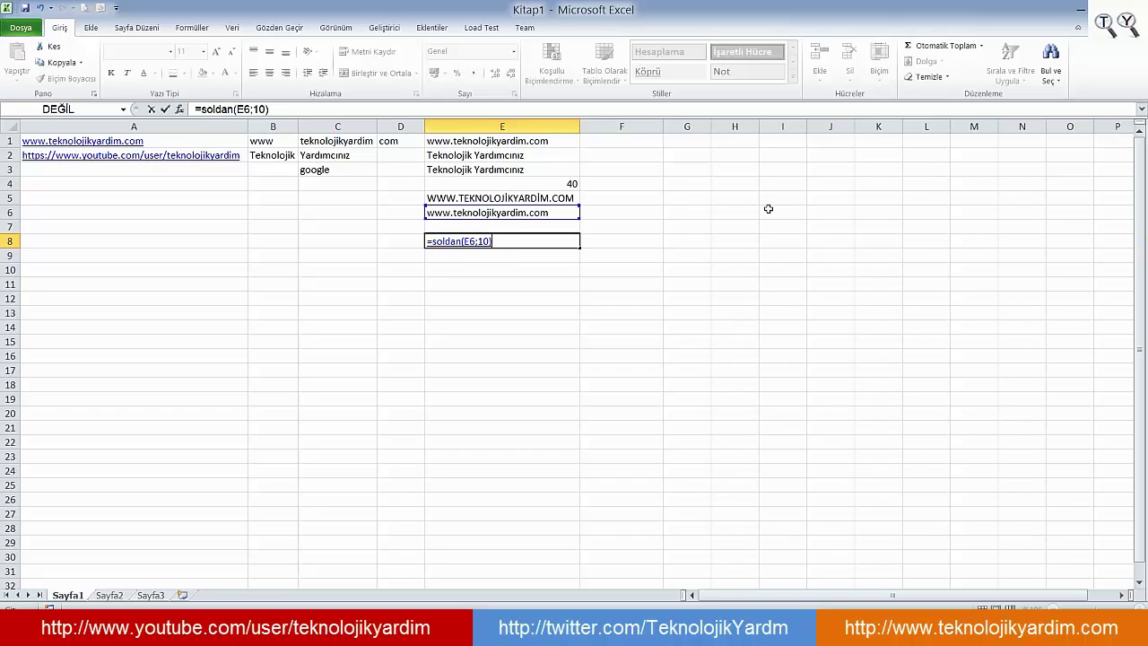
key(Return)
key(Up)
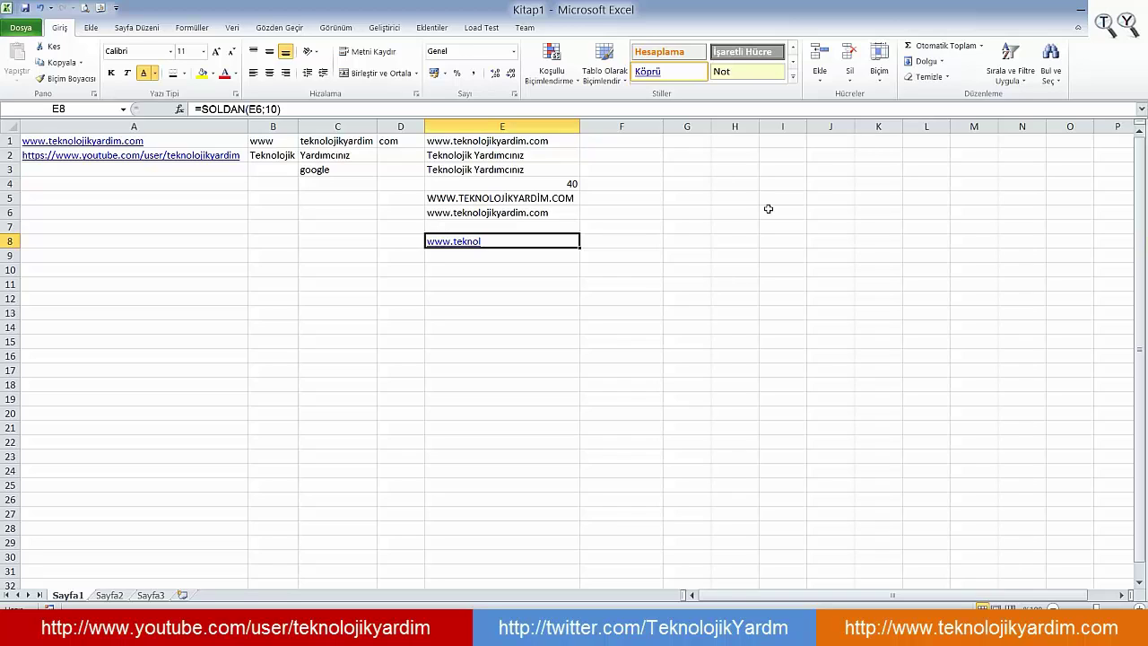
key(F2)
key(BackSpace)
key(BackSpace)
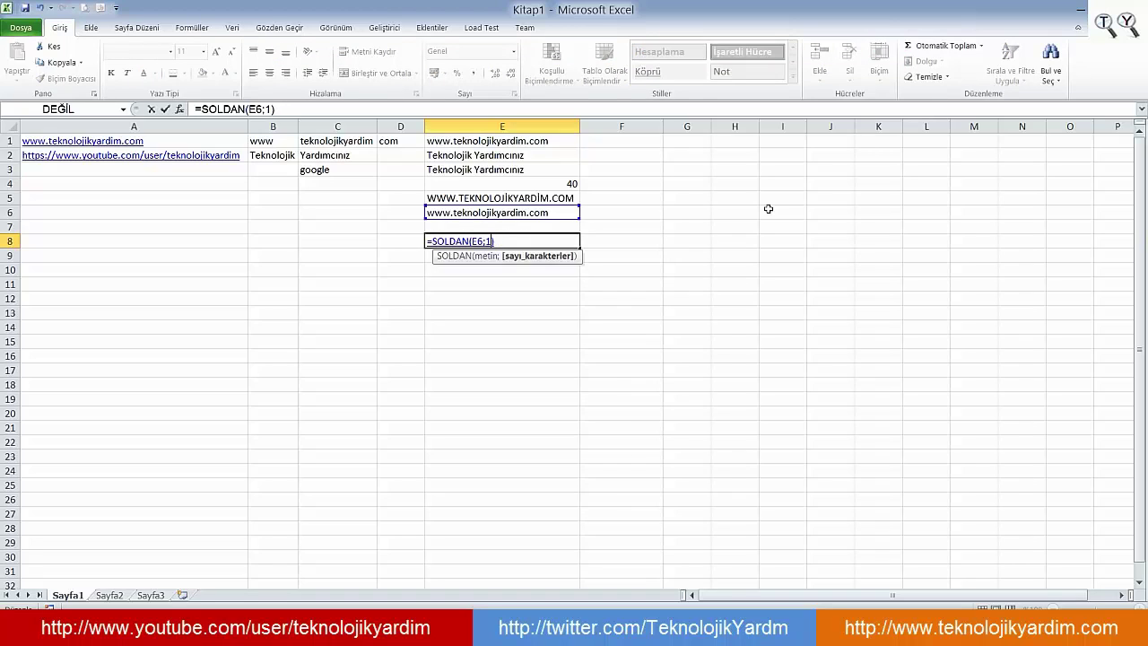
text(3))
key(Return)
key(Up)
key(F2)
key(BackSpace)
key(BackSpace)
text(4))
key(Return)
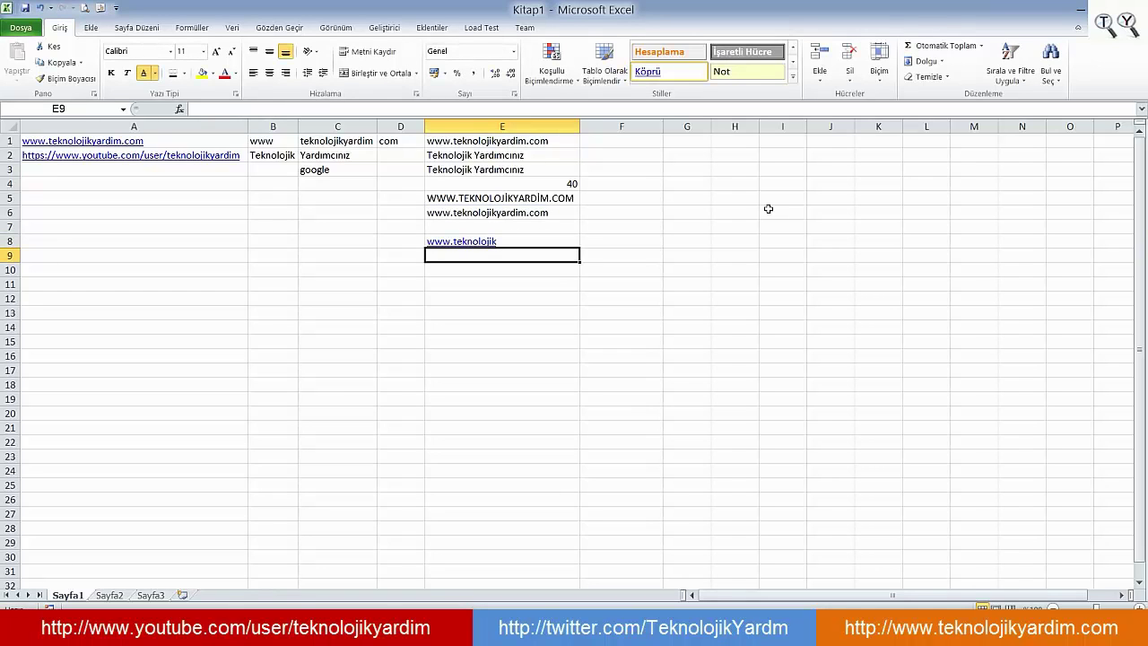
key(Up)
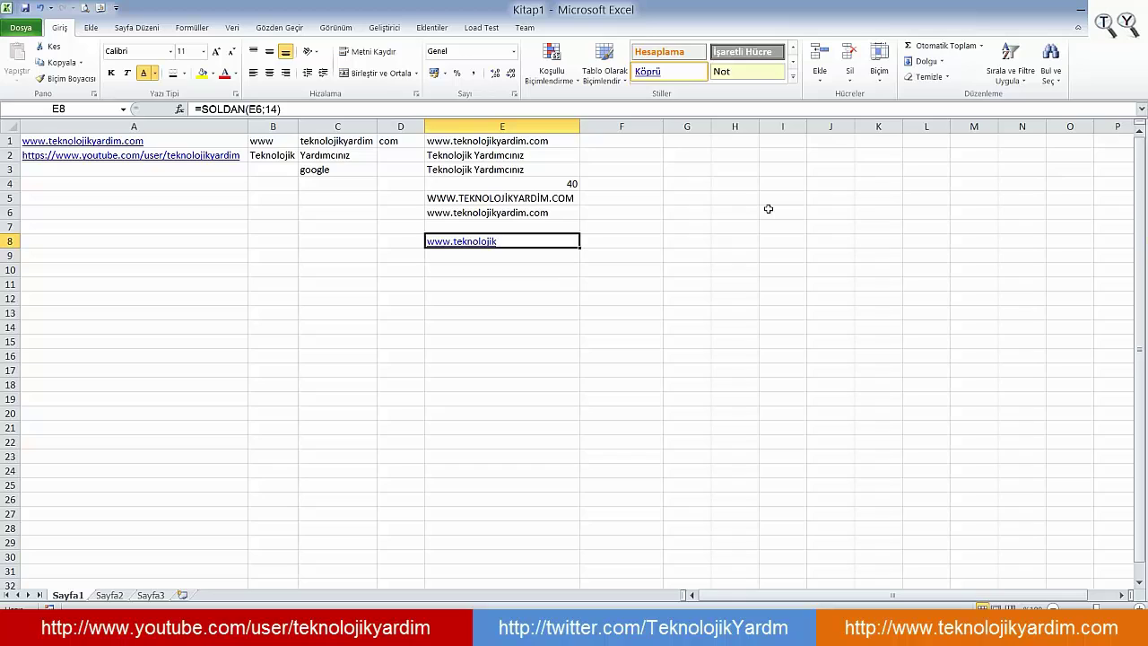
Review the formulas in E8, E9 and the source cell E6.
key(Down)
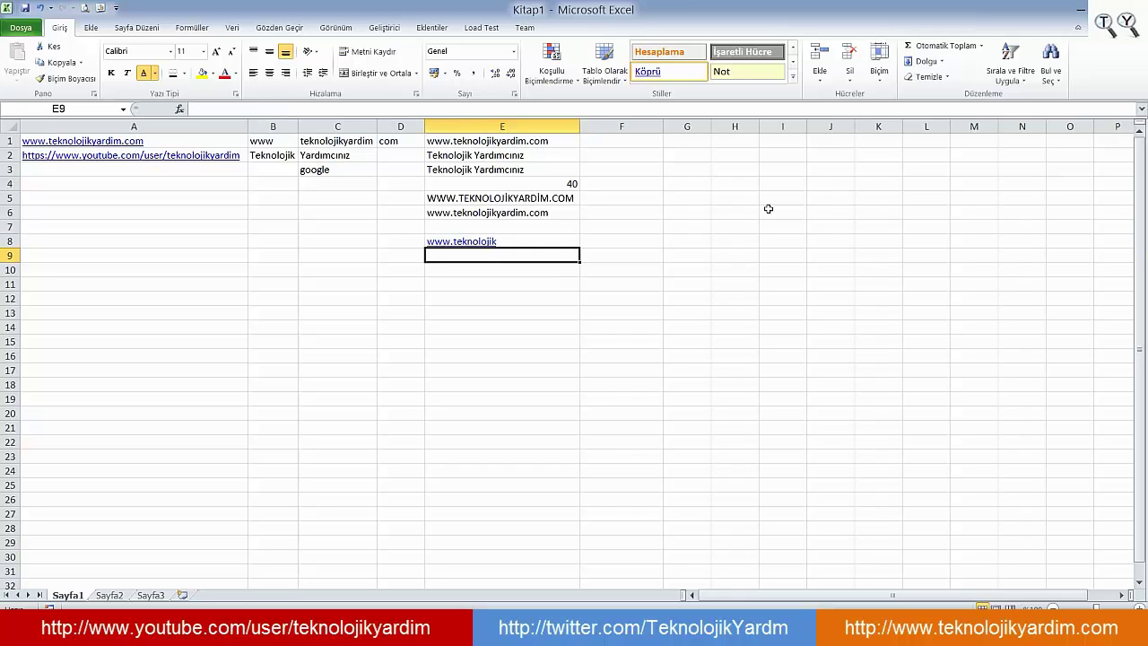
key(Up)
key(Down)
key(Up)
key(Up)
key(Up)
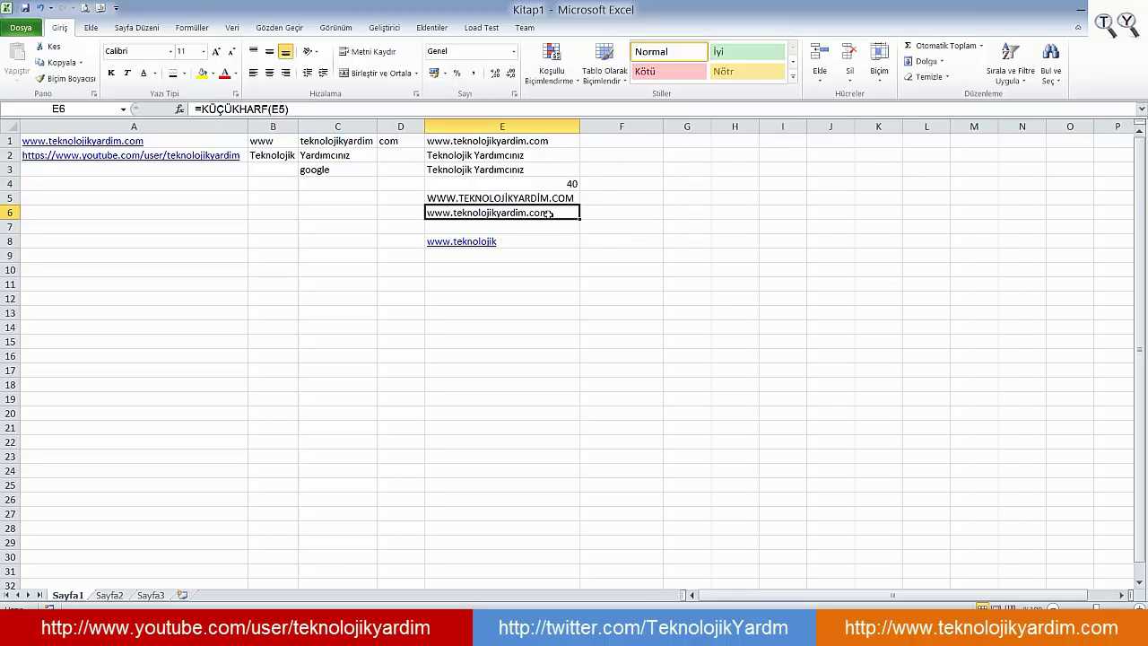
Enter =SAĞDAN(E6;9) in cell E9.
click(494, 256)
text(=)
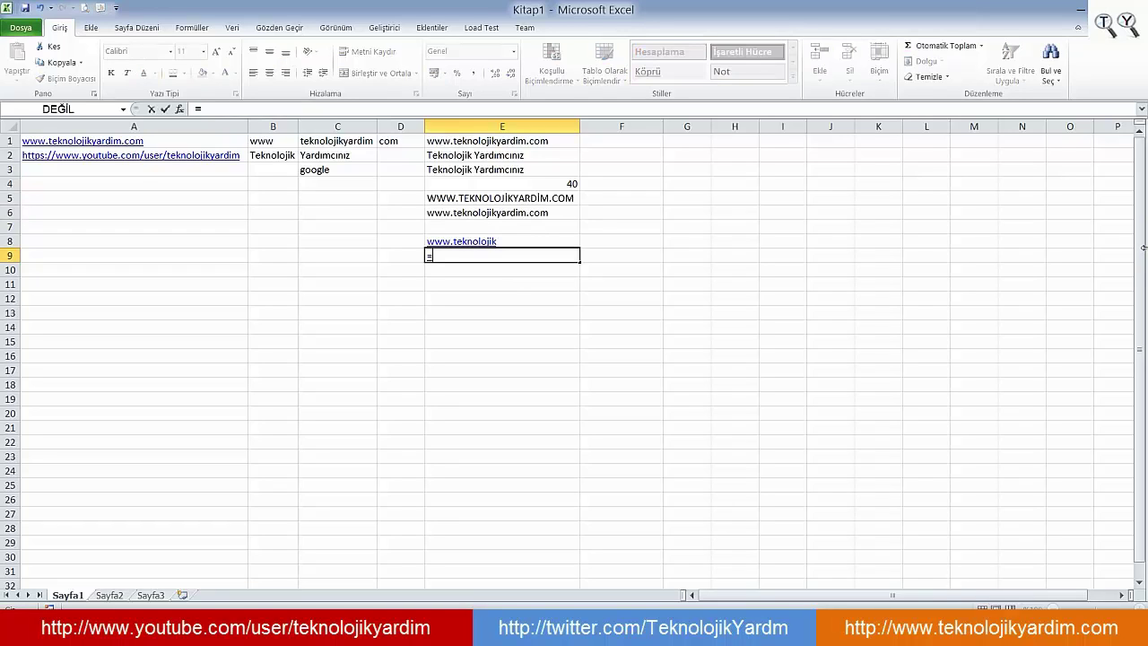
text(sağd)
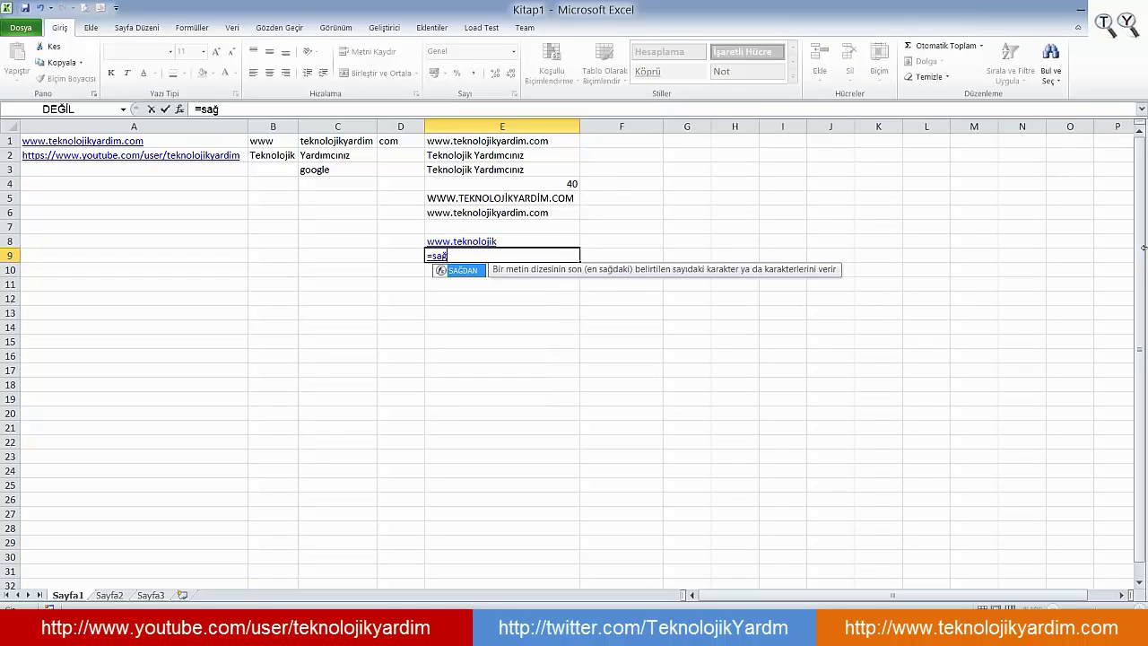
key(Tab)
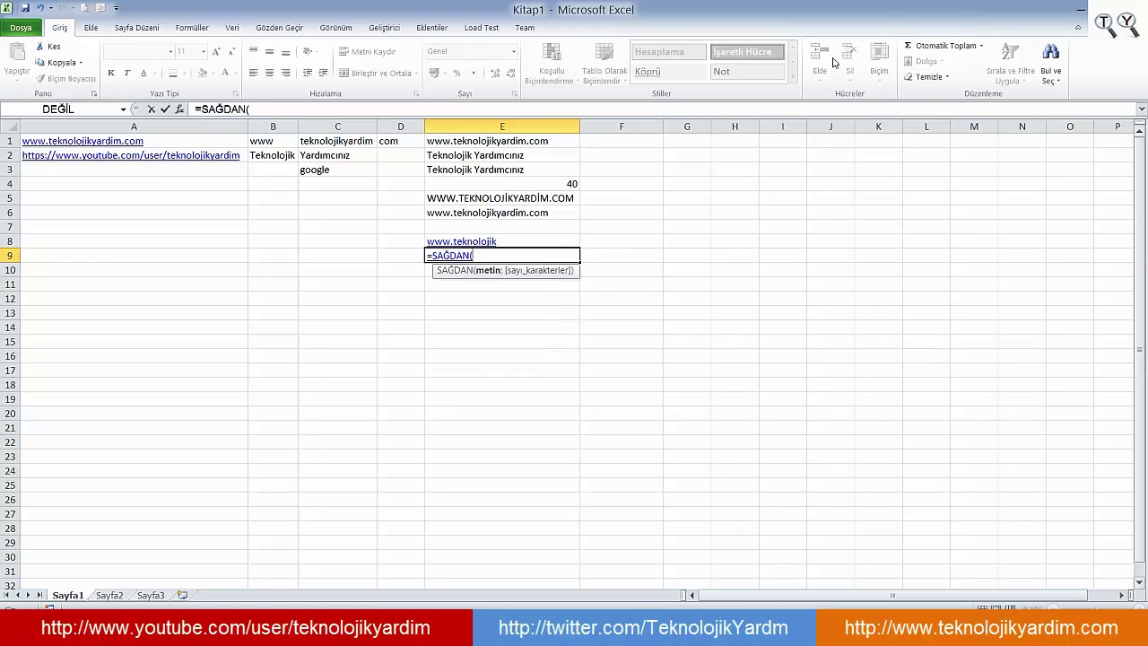
click(558, 212)
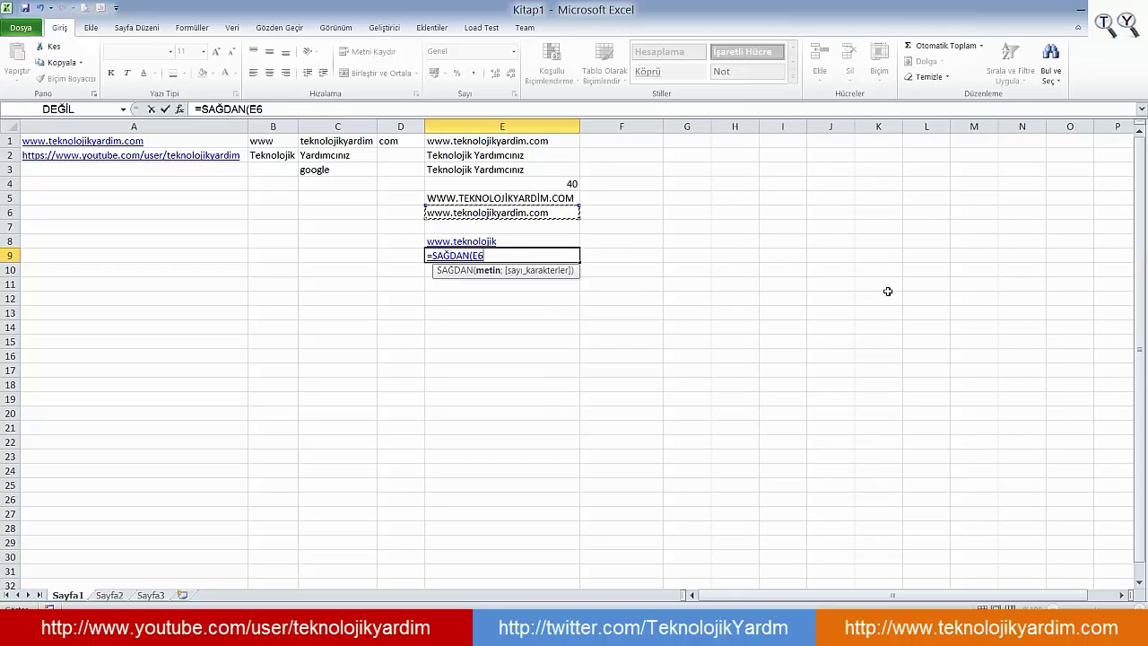
text(;)
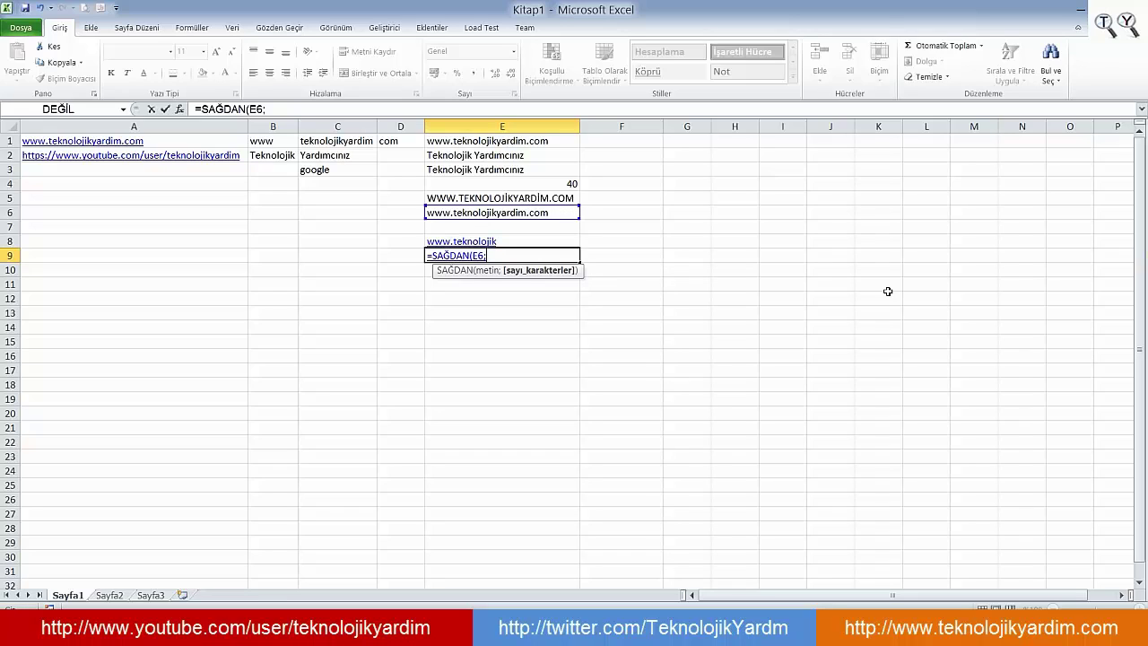
text(9)
text())
key(Return)
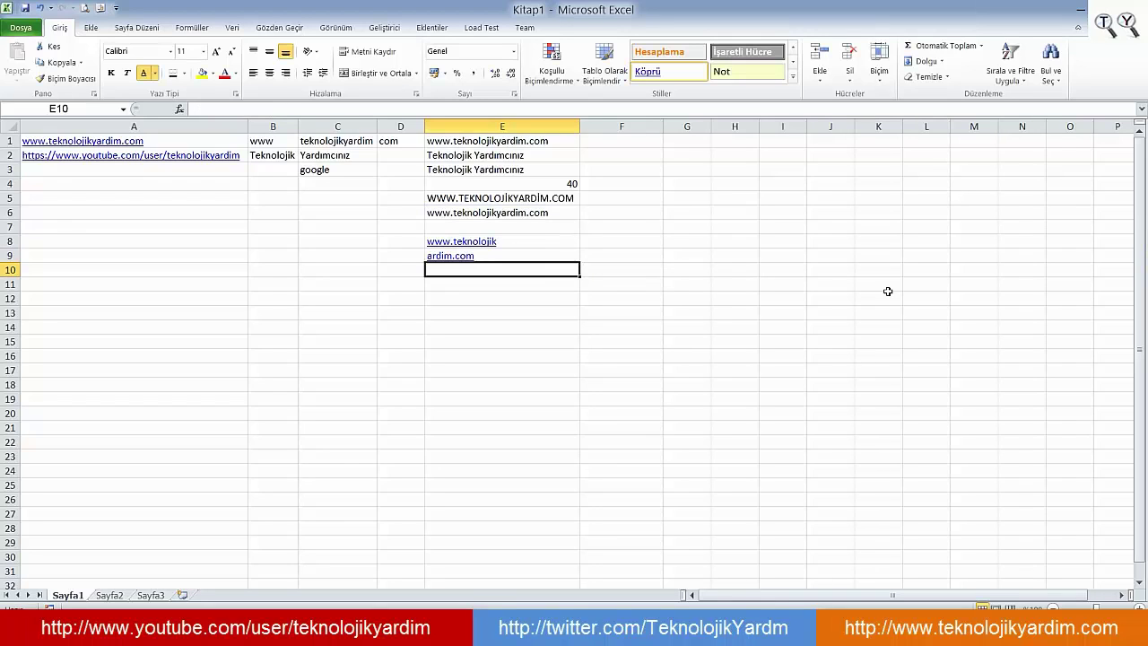
Change E9's character count to 10 so it returns 'yardim.com'.
key(Up)
key(F2)
key(Left)
key(BackSpace)
text(10)
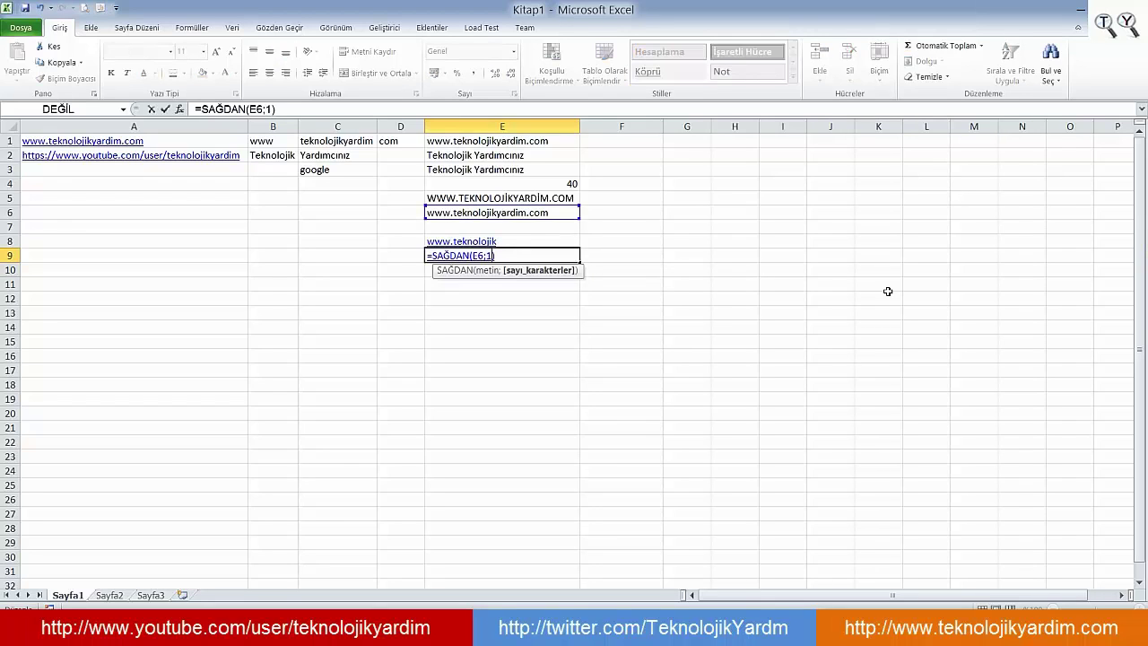
key(Return)
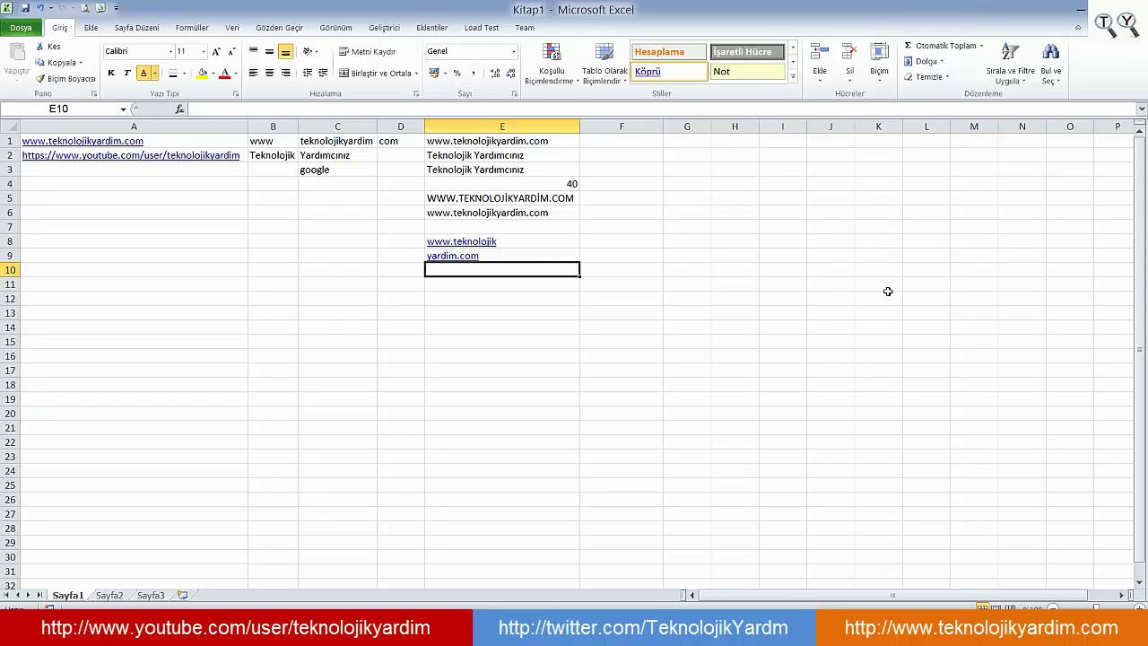
Review the finished SAĞDAN and SOLDAN formulas in E9 and E8.
key(Up)
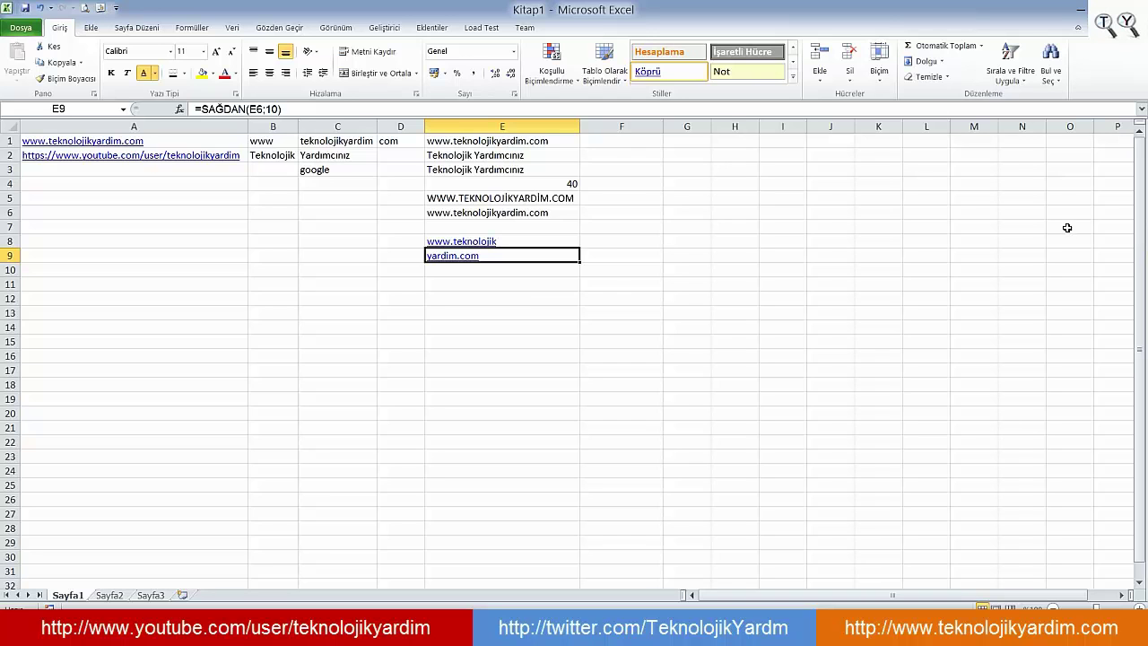
key(Up)
key(Down)
click(1085, 11)
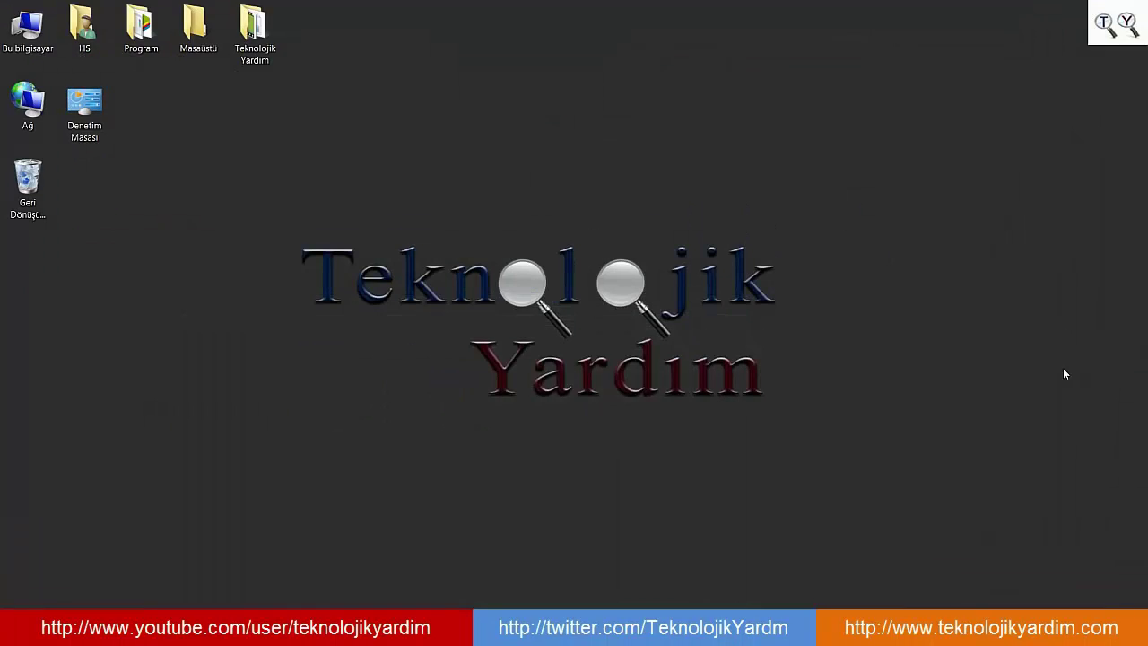